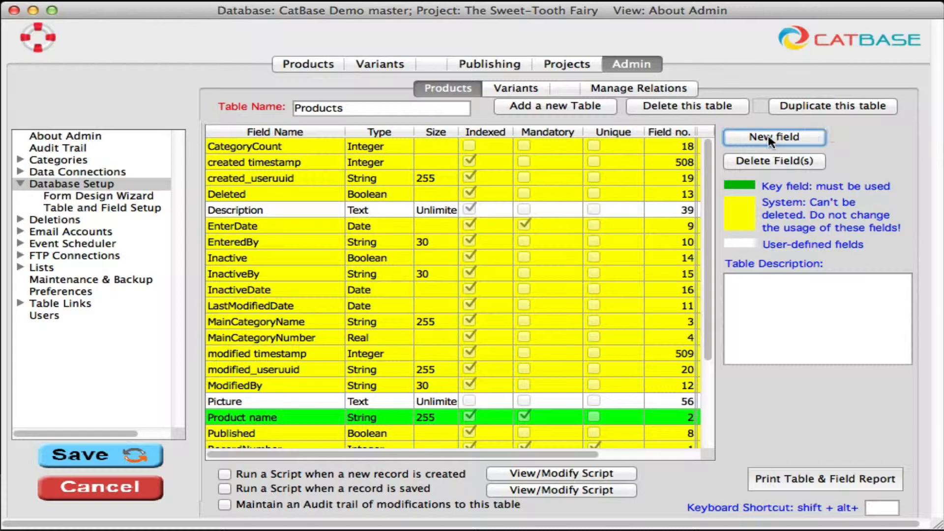
Start a new field in the Products table and review the available field types, keeping String
{"action": "left_click", "coordinate": [768, 135]}
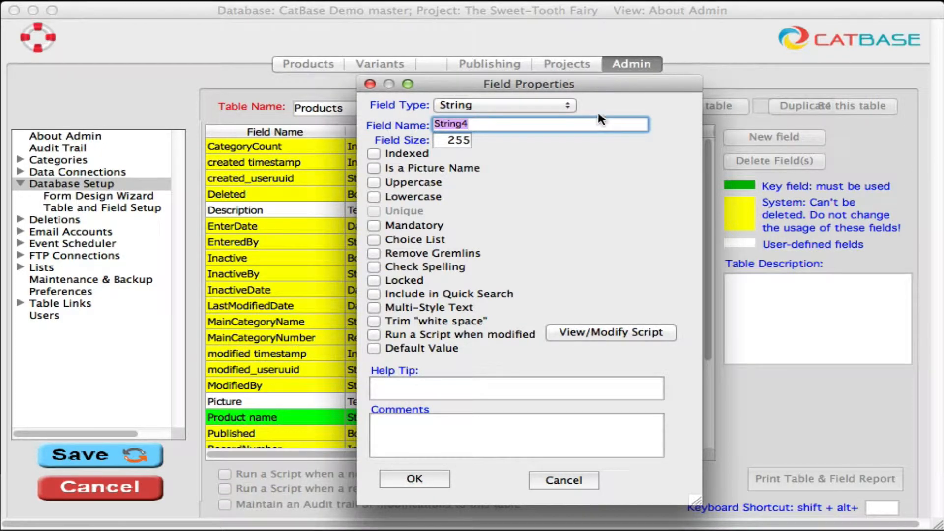
{"action": "left_click", "coordinate": [550, 103]}
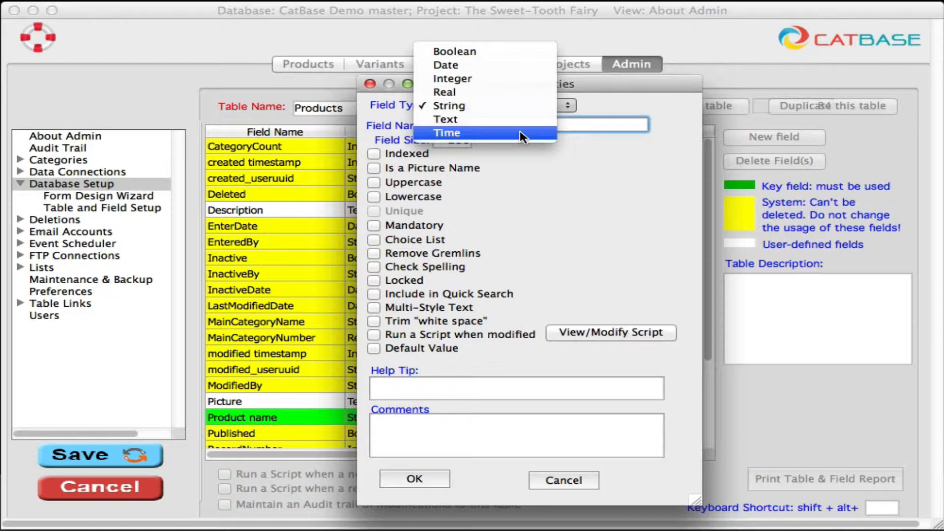
{"action": "left_click", "coordinate": [563, 175]}
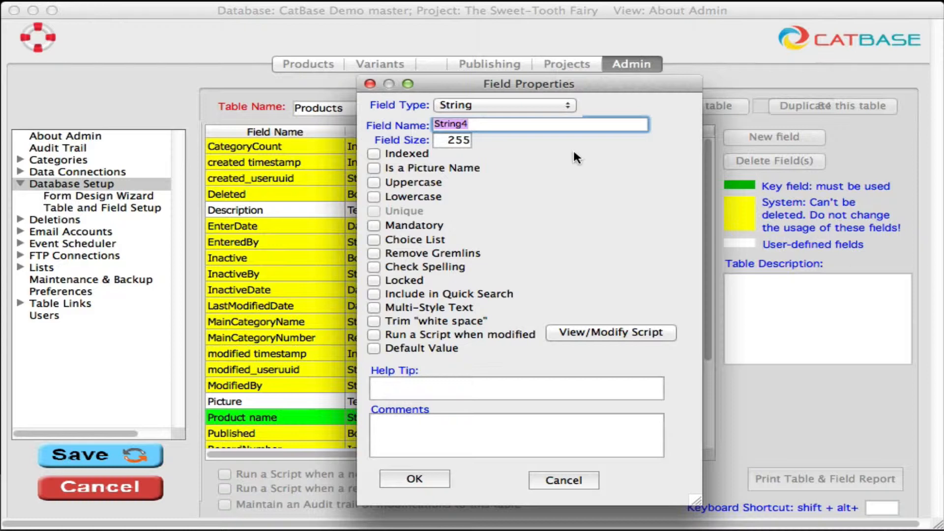
{"action": "left_click", "coordinate": [521, 100]}
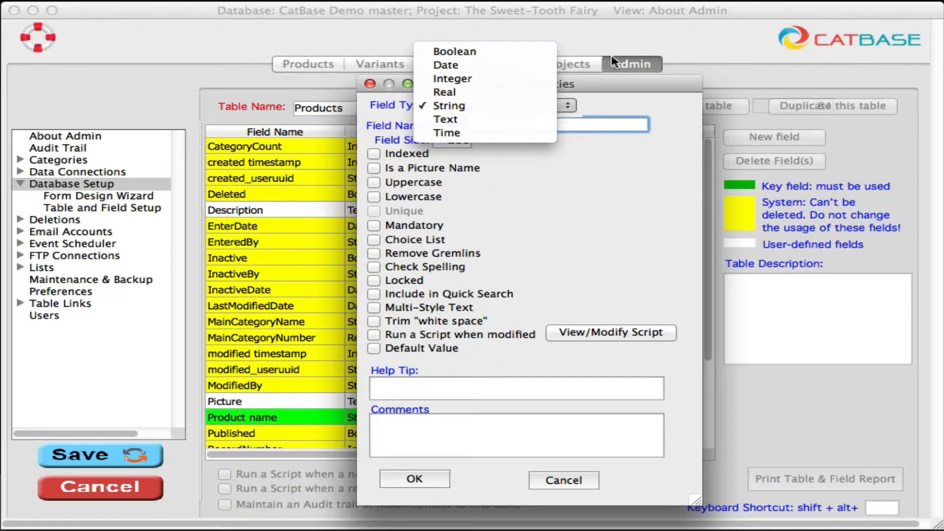
{"action": "left_click", "coordinate": [609, 200]}
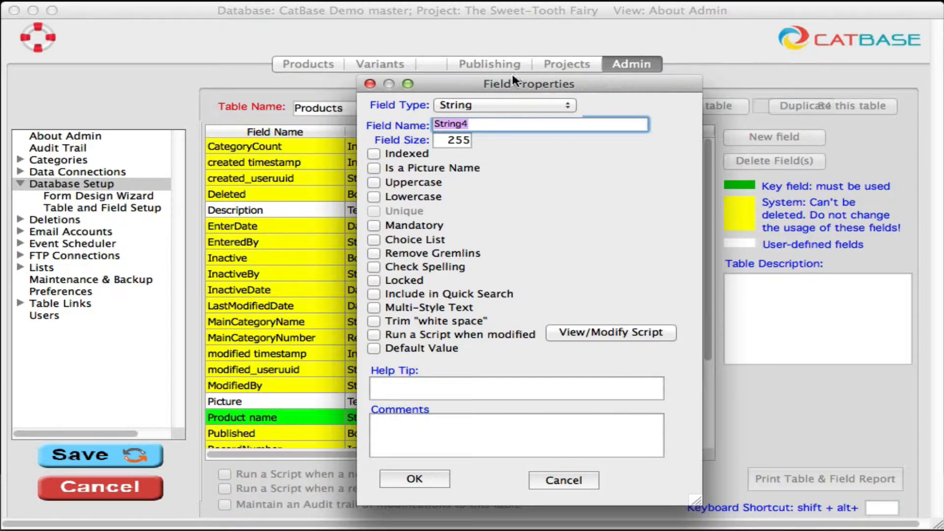
Name the new string field "post code", set its size to 10 and make it indexed
{"action": "mouse_move", "coordinate": [556, 103]}
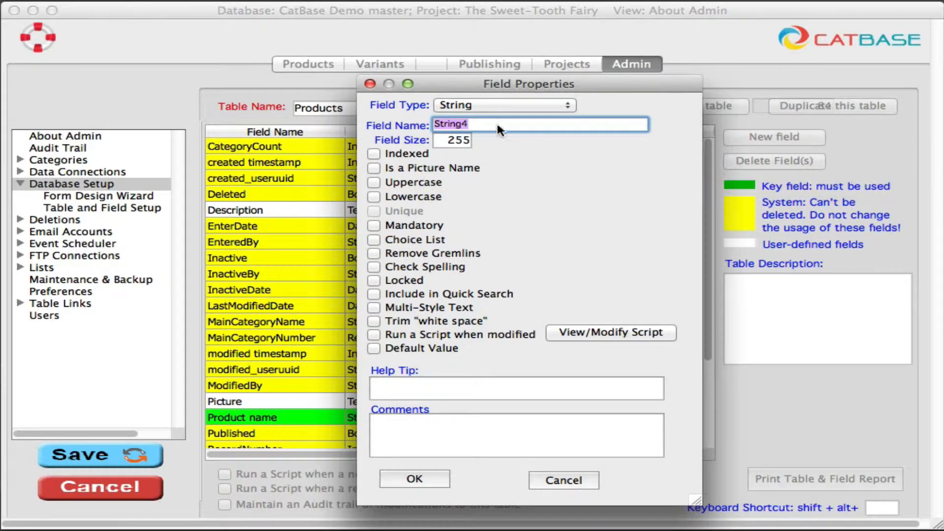
{"action": "mouse_move", "coordinate": [451, 107]}
{"action": "type", "text": "post code"}
{"action": "key", "text": "Tab"}
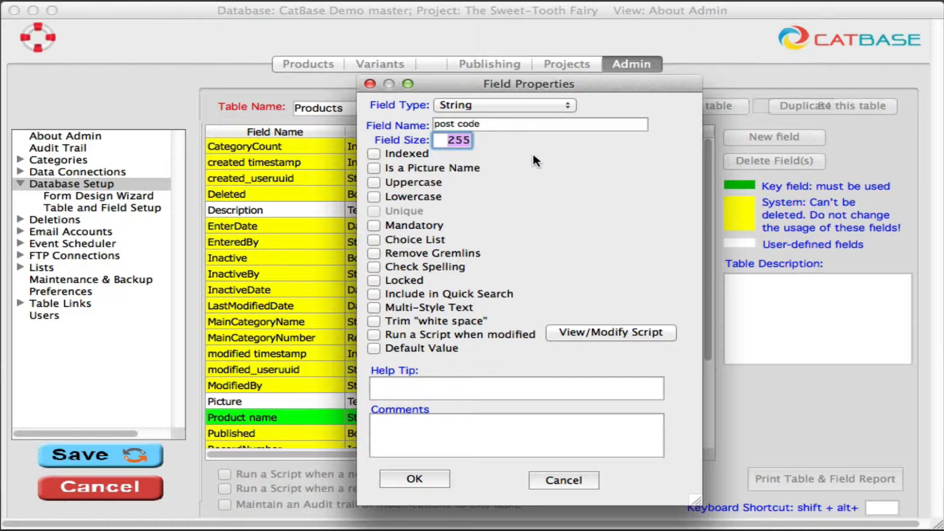
{"action": "type", "text": "10"}
{"action": "left_click", "coordinate": [436, 154]}
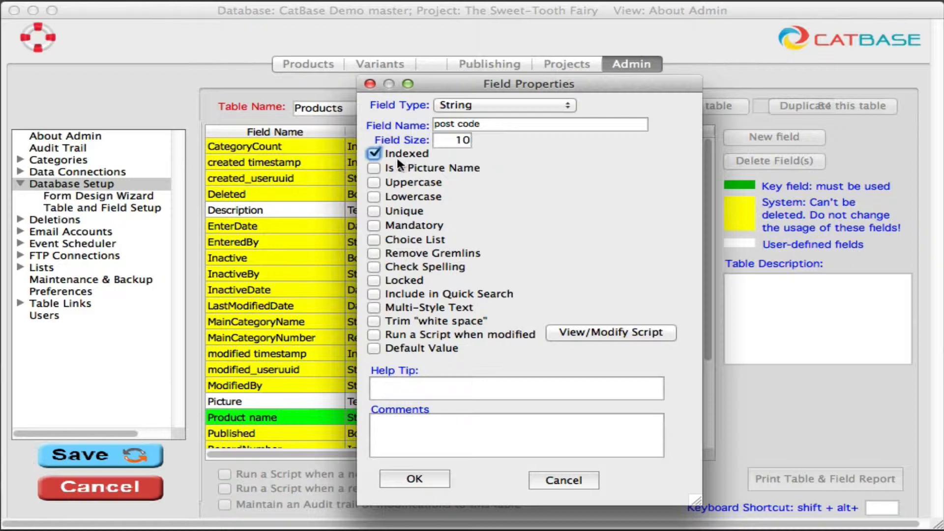
Turn the field's Uppercase option on and back off
{"action": "mouse_move", "coordinate": [489, 167]}
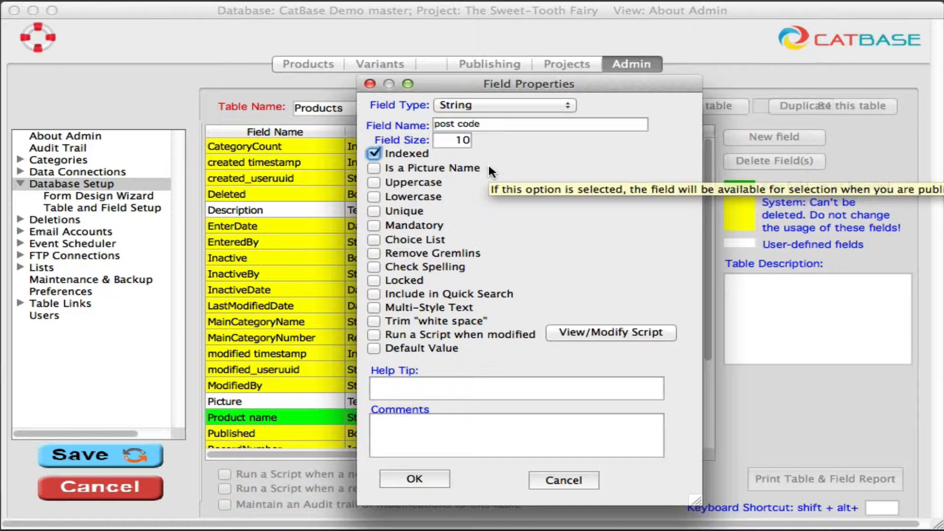
{"action": "left_click", "coordinate": [407, 184]}
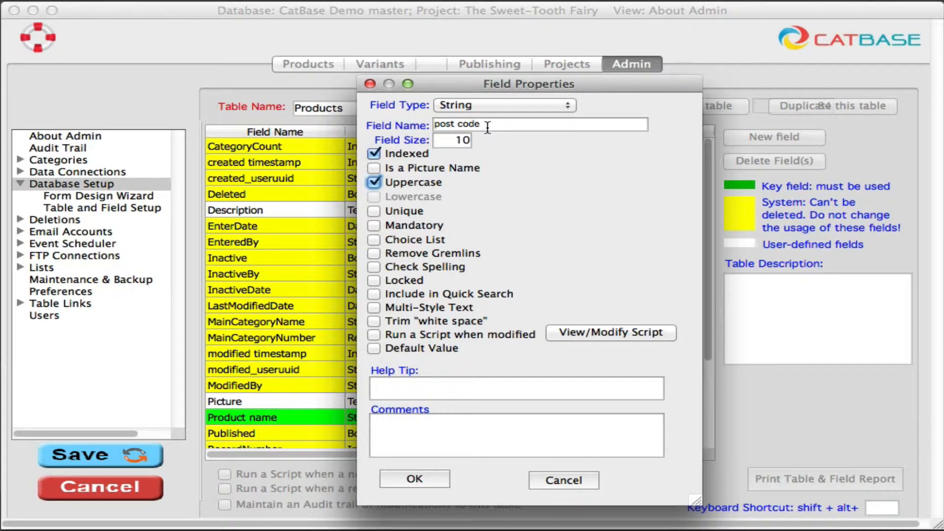
{"action": "left_click", "coordinate": [396, 183]}
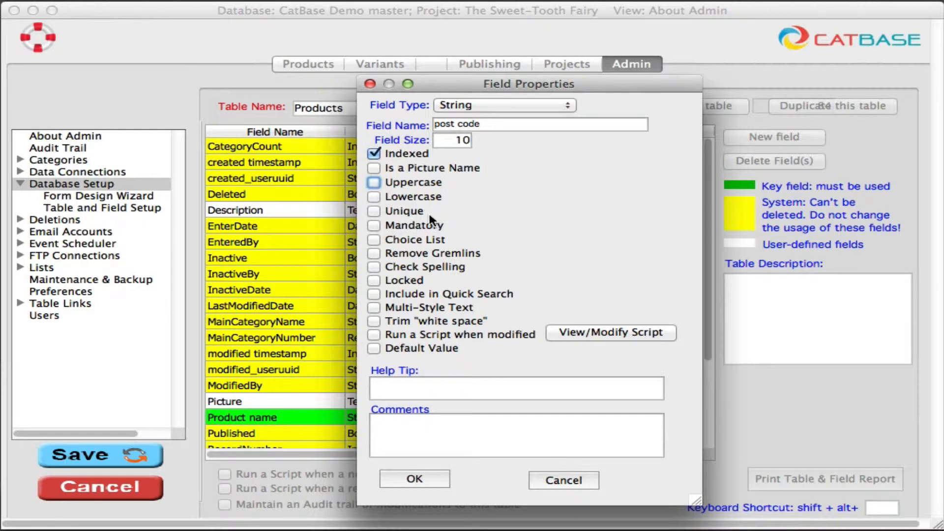
Enable a choice list for the field and keep County as the assigned list
{"action": "mouse_move", "coordinate": [429, 218]}
{"action": "left_click", "coordinate": [372, 239]}
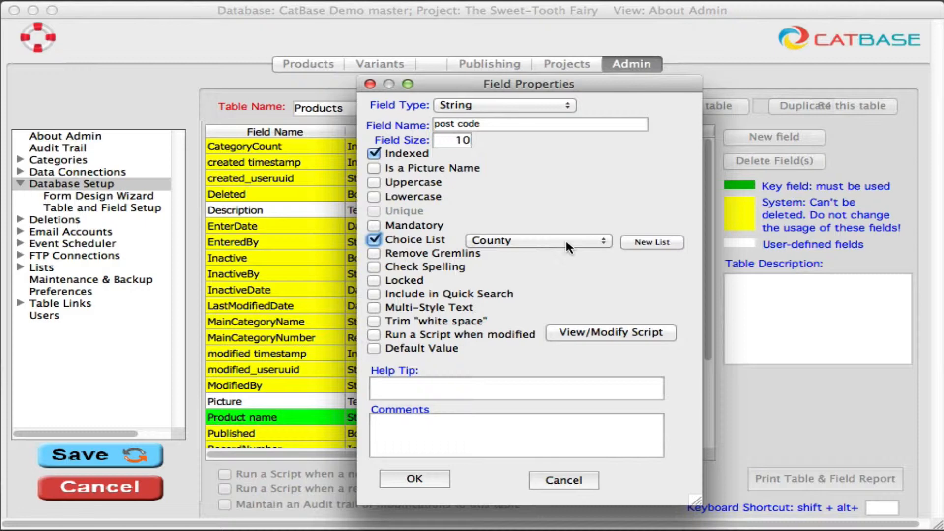
{"action": "left_click", "coordinate": [581, 244]}
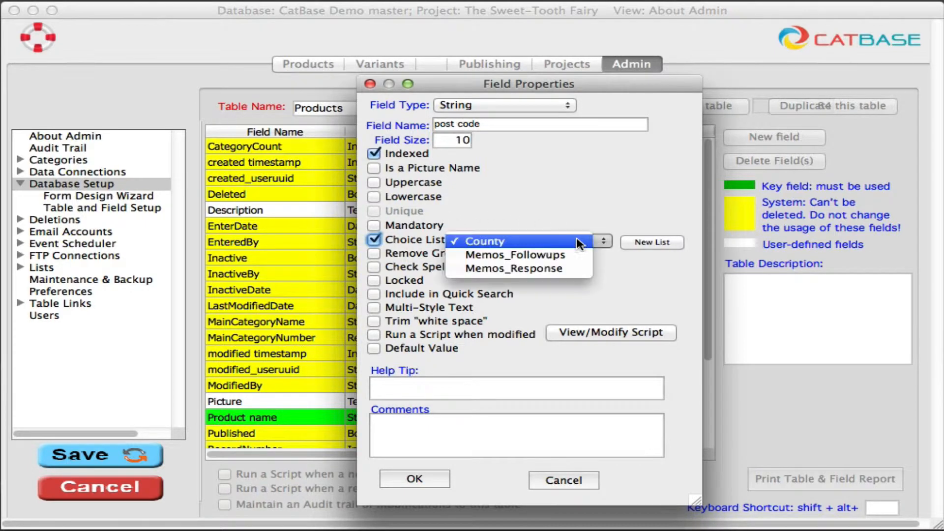
{"action": "left_click", "coordinate": [525, 238]}
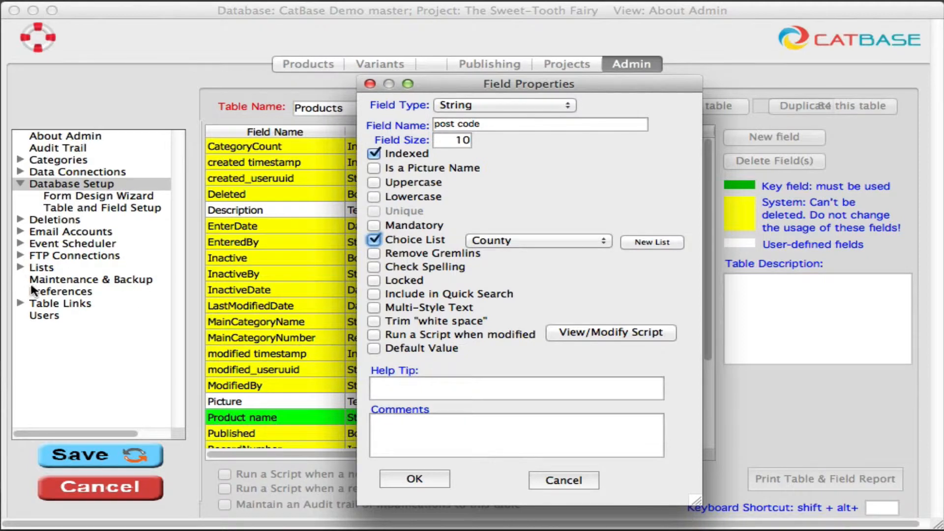
Try the Remove Gremlins and Include in Quick Search options, leaving both switched off
{"action": "left_click", "coordinate": [421, 256]}
{"action": "left_click", "coordinate": [374, 253]}
{"action": "left_click", "coordinate": [373, 295]}
{"action": "left_click", "coordinate": [374, 294]}
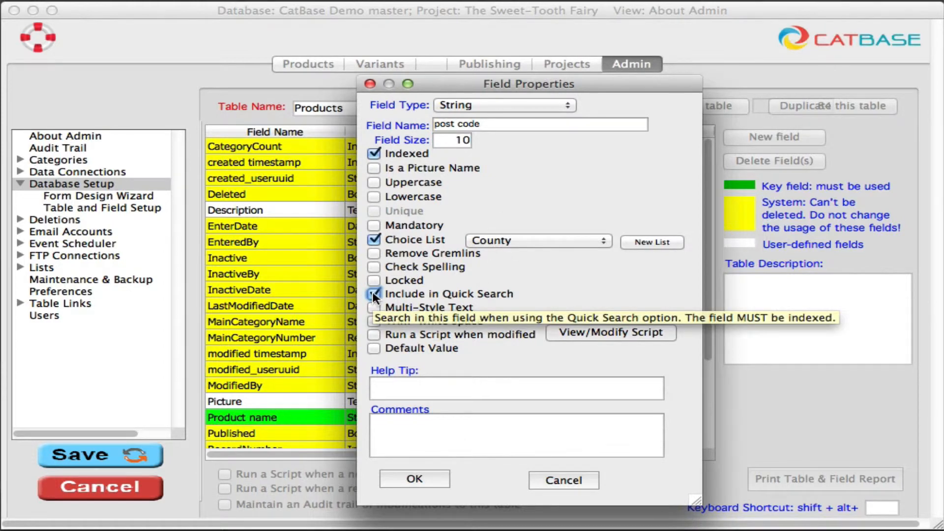
{"action": "left_click", "coordinate": [373, 293]}
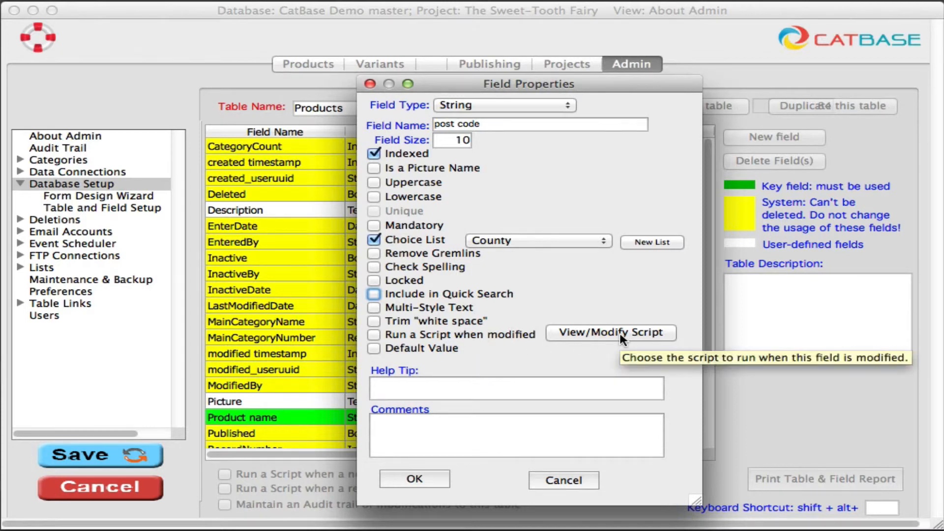
Rename the field "Listing style" and give it the default value "Basic"
{"action": "left_click", "coordinate": [374, 348]}
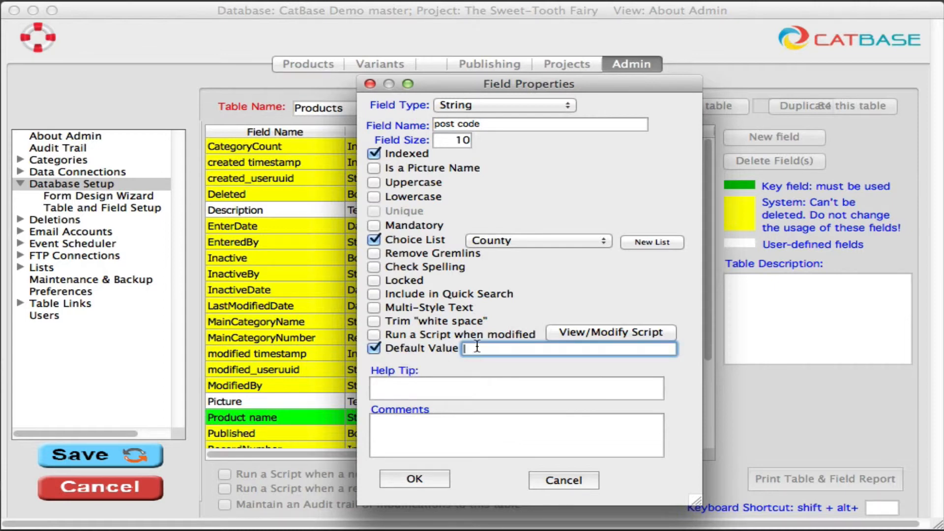
{"action": "triple_click", "coordinate": [497, 124]}
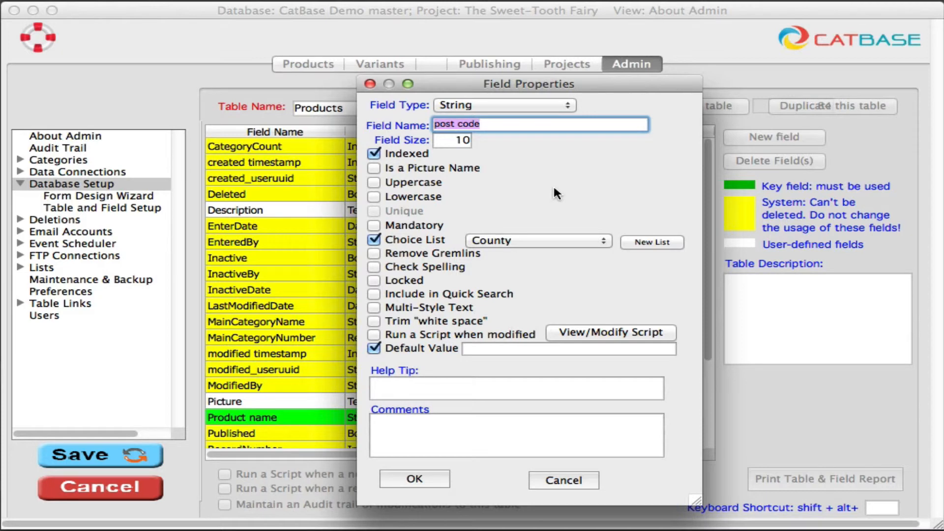
{"action": "type", "text": "Listing"}
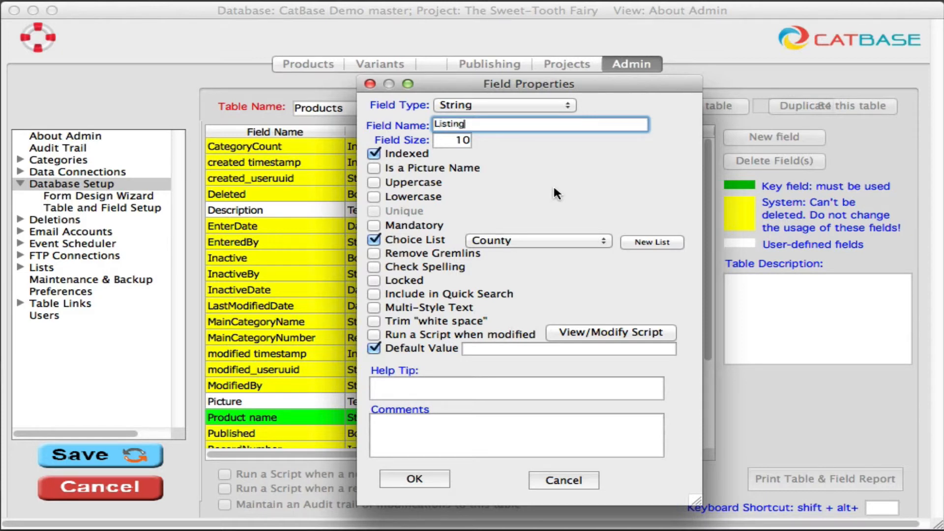
{"action": "type", "text": " style"}
{"action": "left_click", "coordinate": [546, 349]}
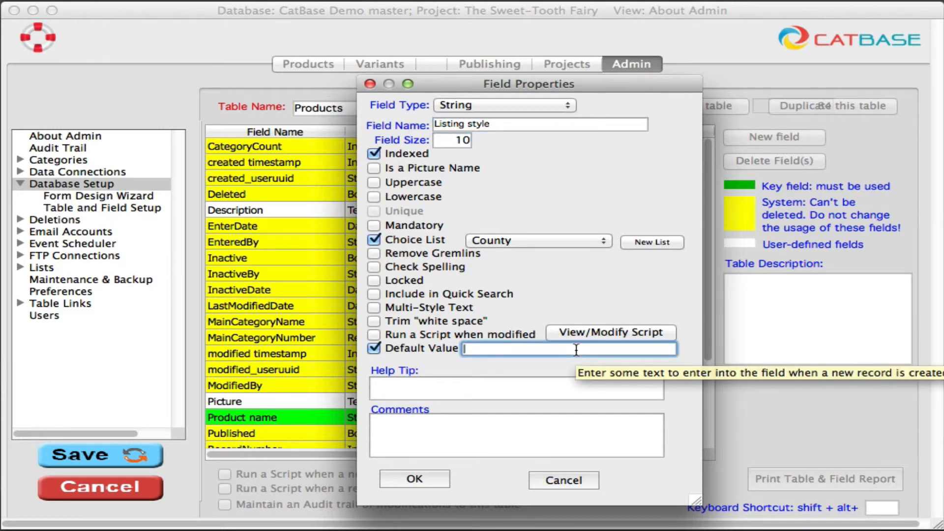
{"action": "type", "text": "Basic"}
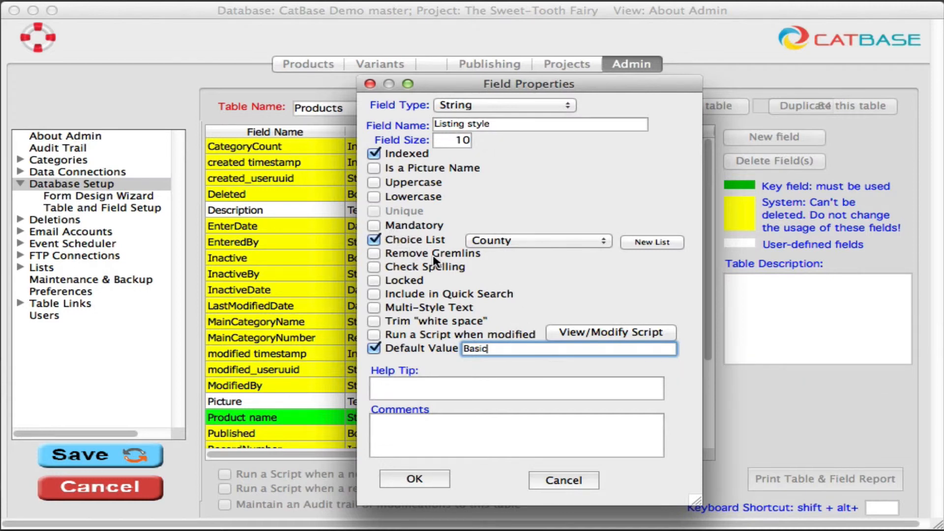
Create a new choice list named "Listing style" for the field
{"action": "left_click", "coordinate": [654, 241]}
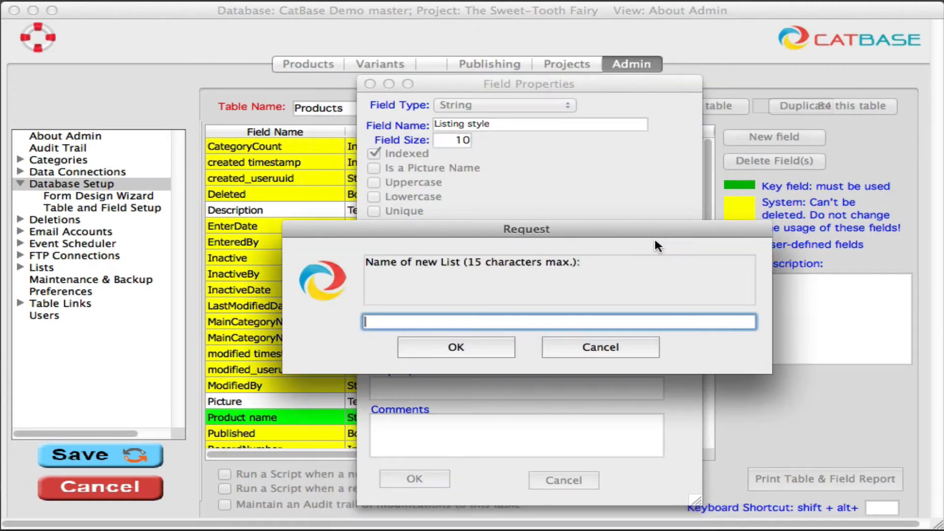
{"action": "type", "text": "Listing style"}
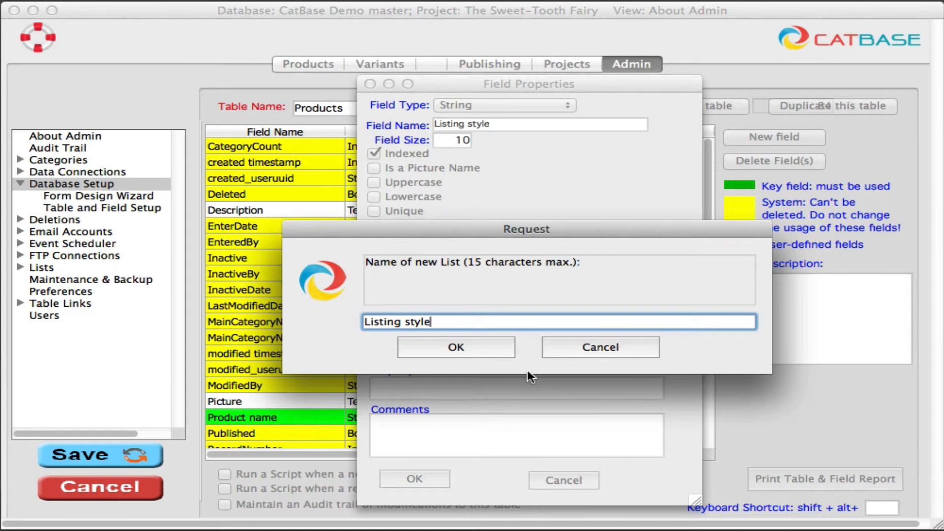
{"action": "left_click", "coordinate": [456, 345]}
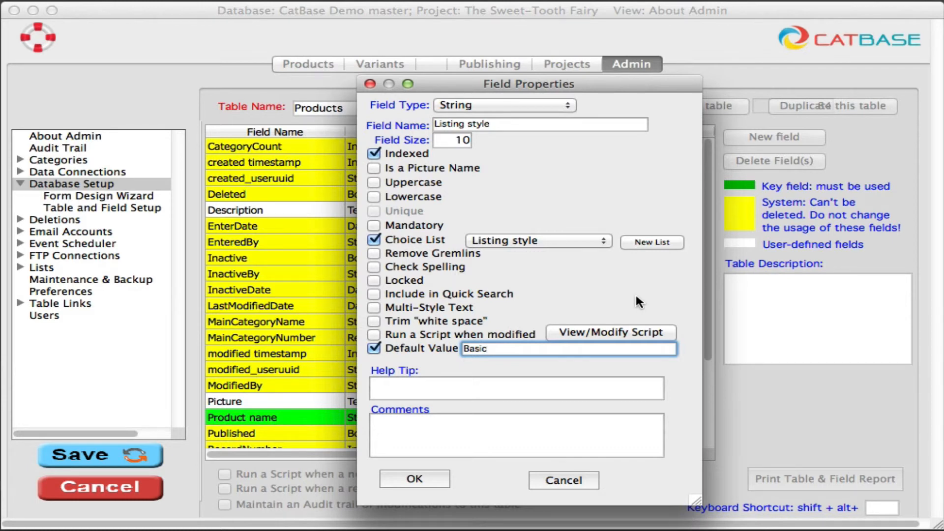
Examine the field's Help Tip and Comments entries
{"action": "left_click", "coordinate": [568, 391]}
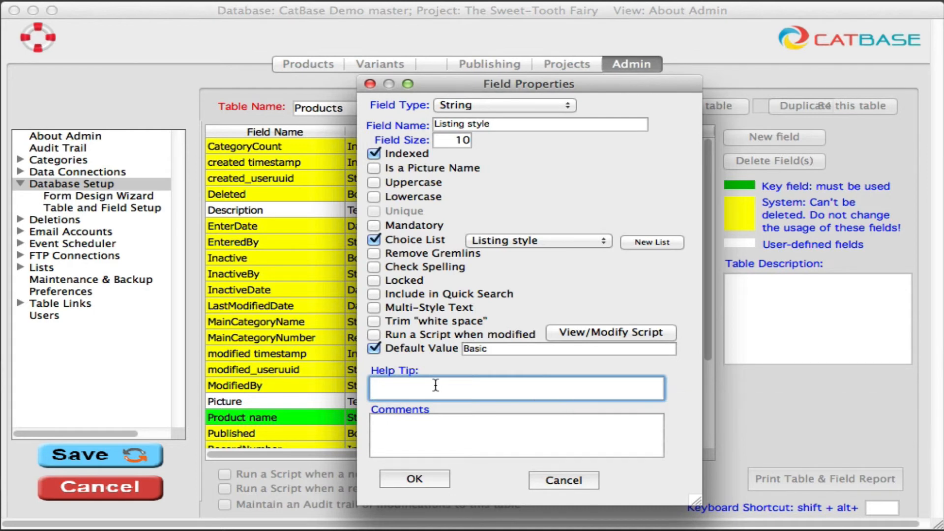
{"action": "left_click", "coordinate": [457, 433]}
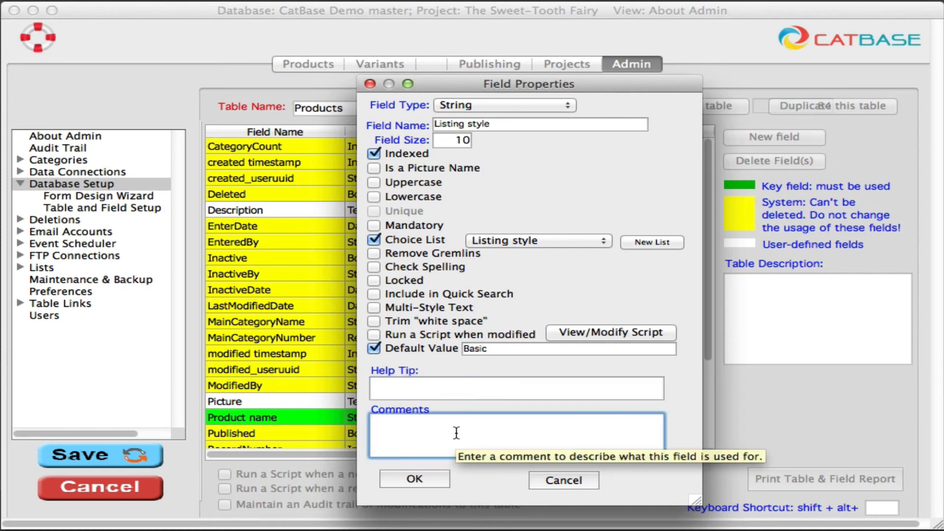